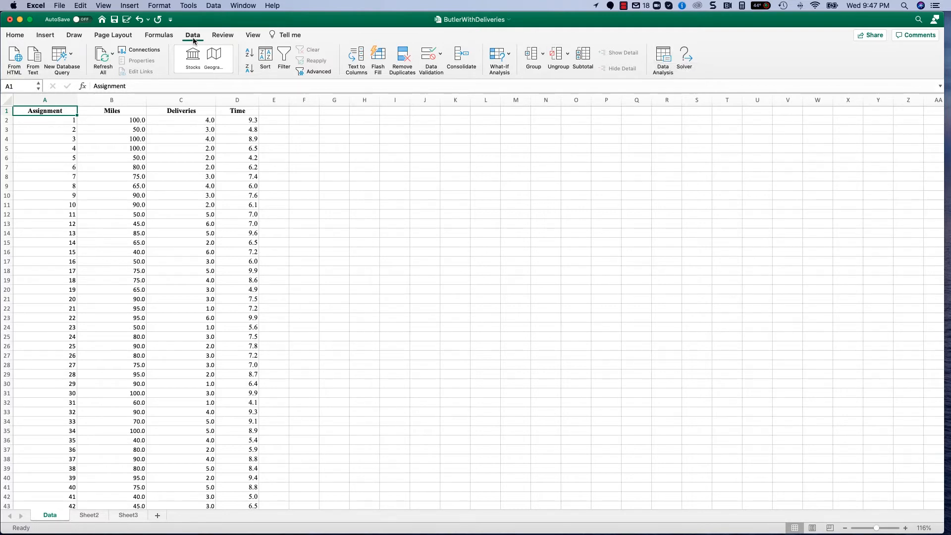
Open the Regression tool from the data analysis tools and clear its Y, X and output ranges.
left_click(663, 59)
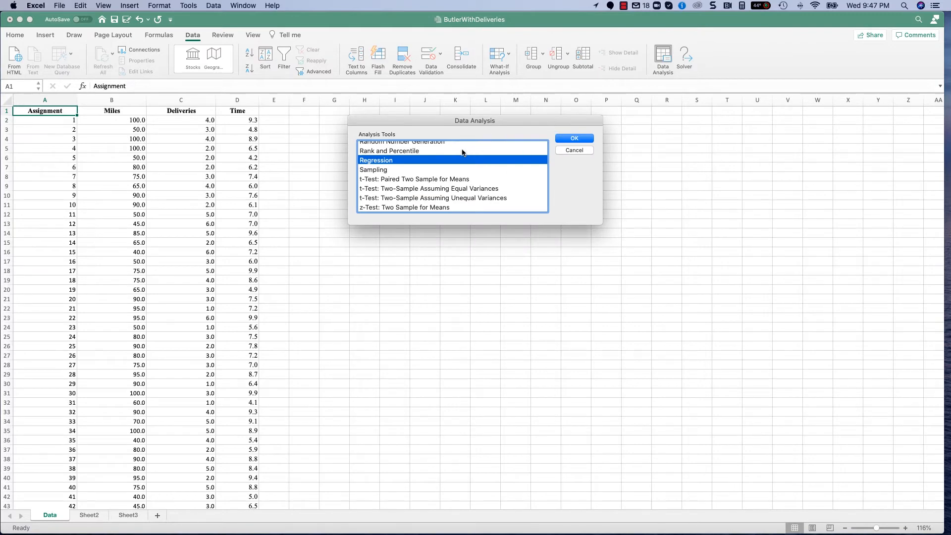
left_click(583, 139)
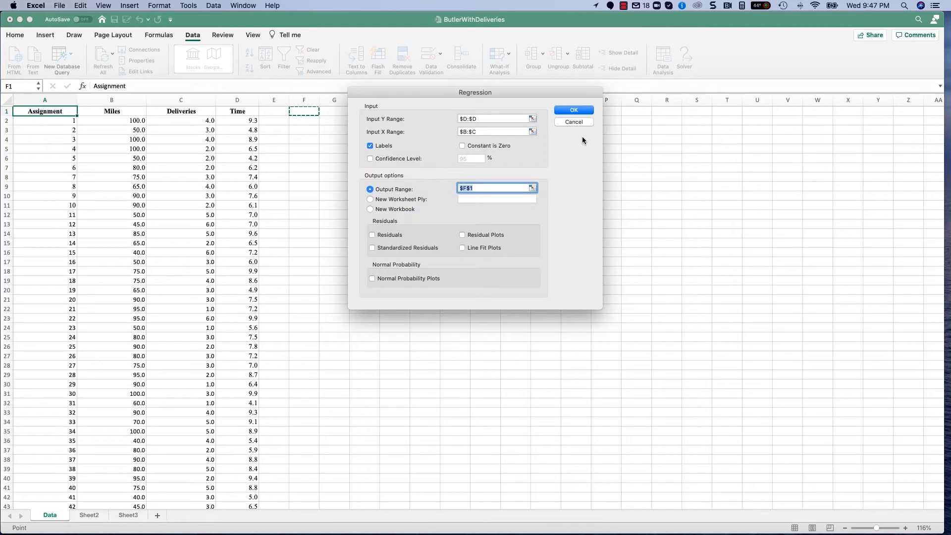
left_click(472, 119)
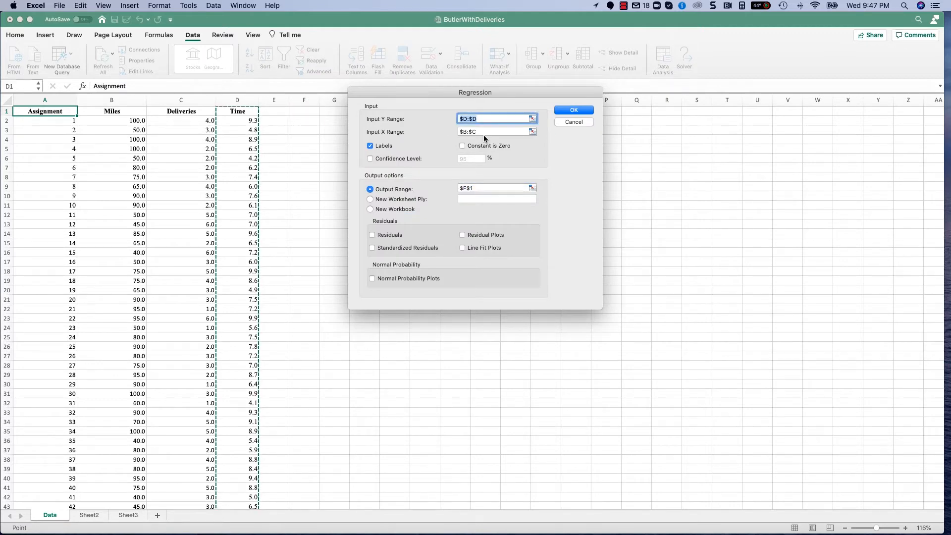
left_click(485, 135)
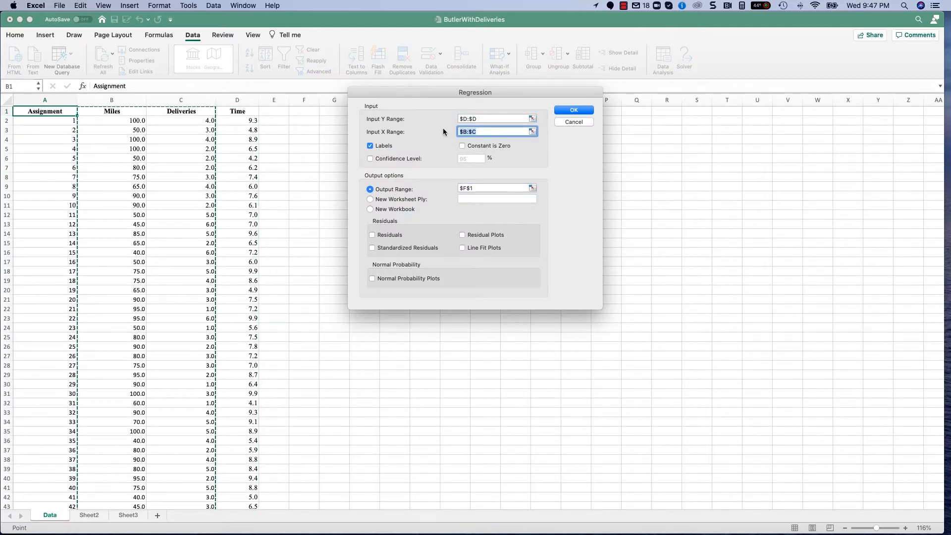
key("BackSpace")
left_click(460, 119)
key("BackSpace")
left_click(480, 189)
key("BackSpace")
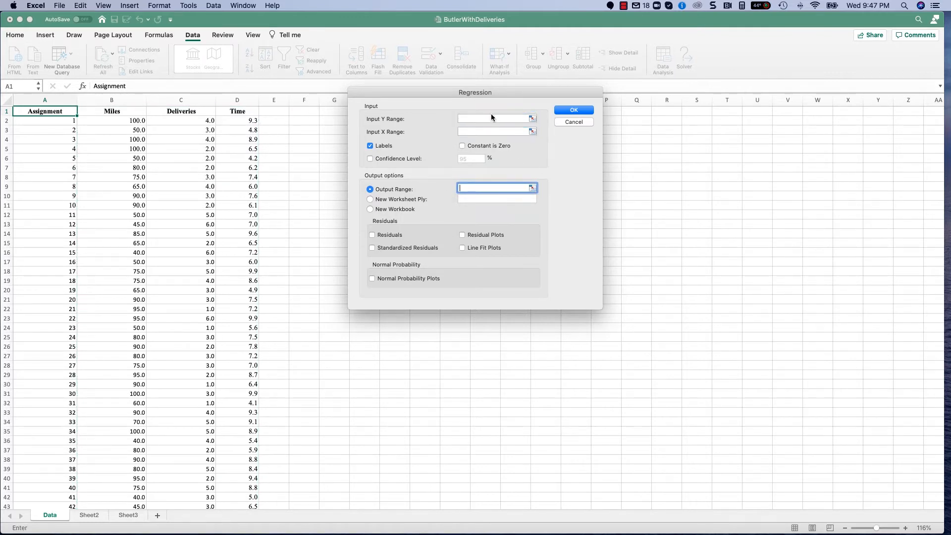
Set the regression's Y input range to the Time values in D2:D301.
left_click(485, 118)
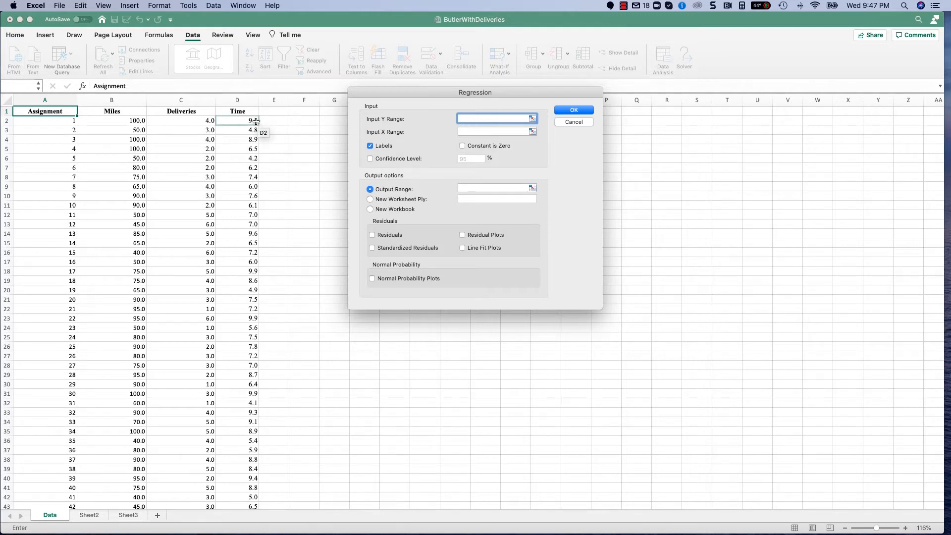
left_click_drag(243, 117, 242, 530)
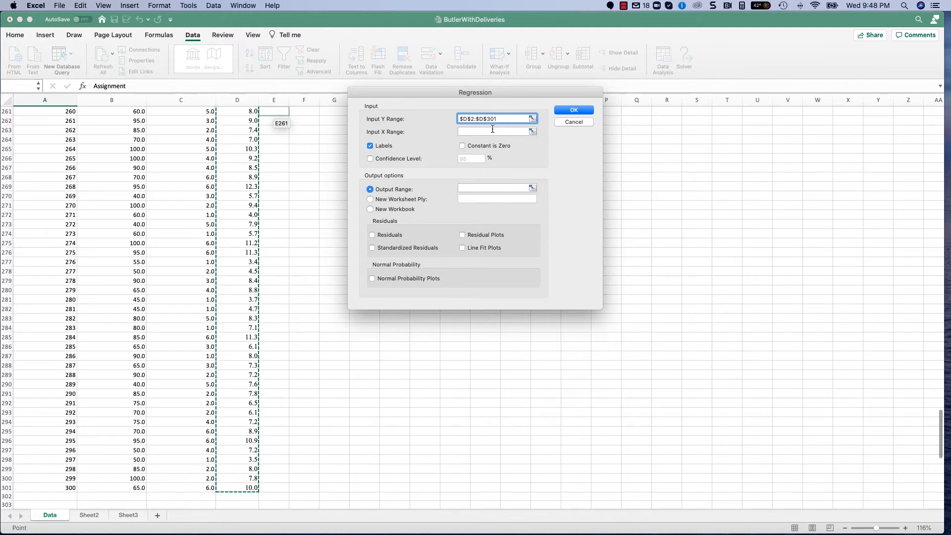
Set the regression's X input range to the Miles and Deliveries columns with their headers, B1:C301.
left_click(489, 131)
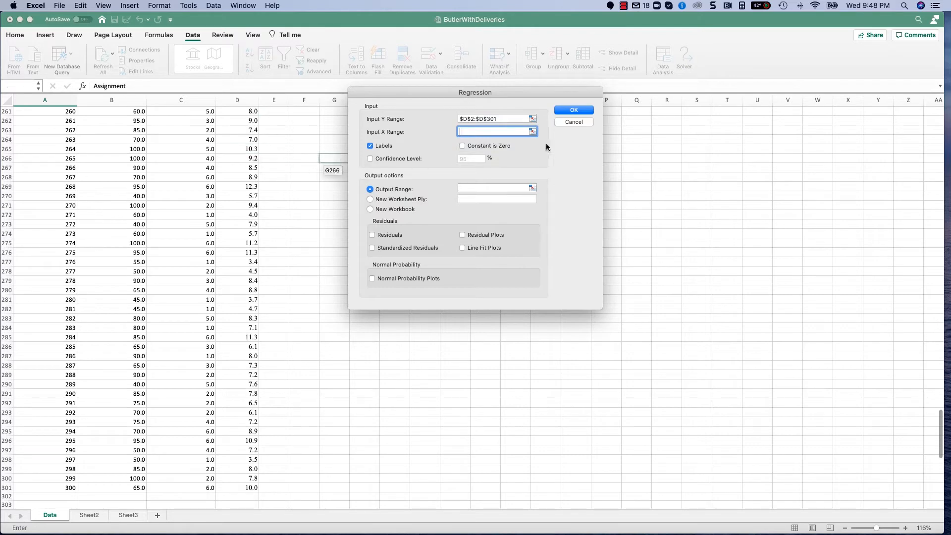
scroll(214, 132, "up", 20)
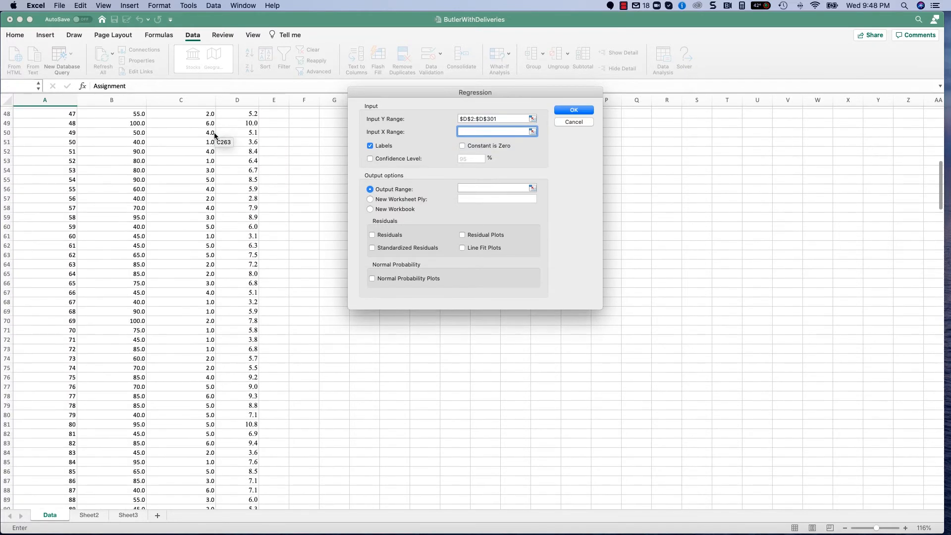
left_click_drag(119, 112, 199, 115)
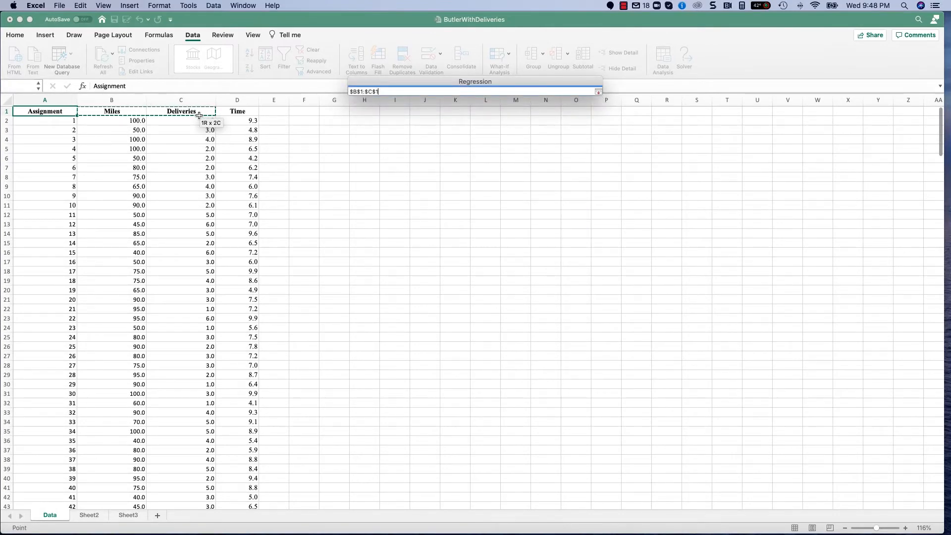
left_click_drag(199, 115, 187, 491)
left_click_drag(183, 533, 187, 437)
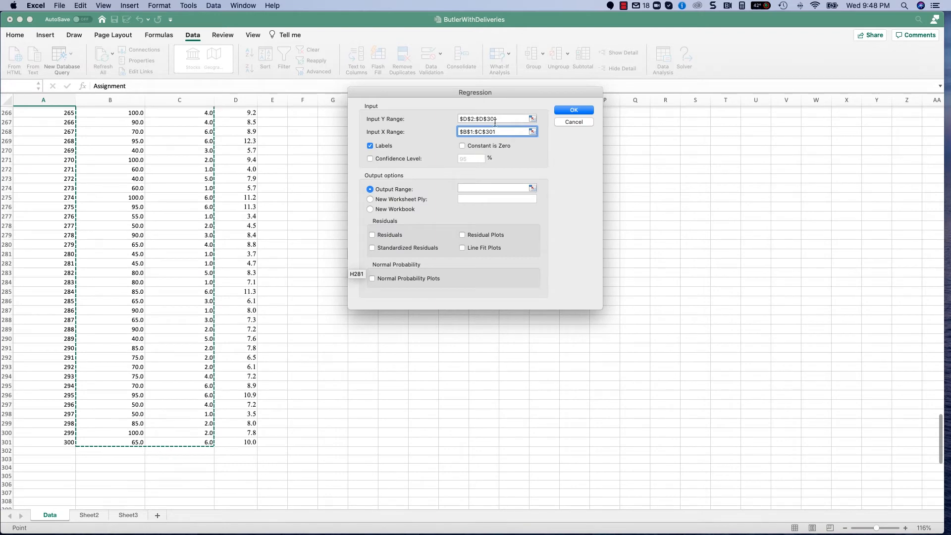
left_click(474, 118)
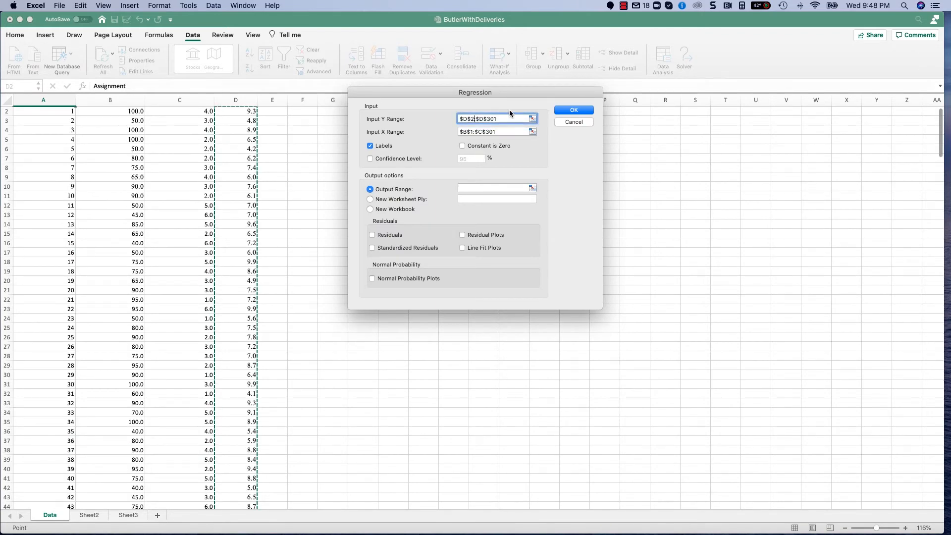
key("Left")
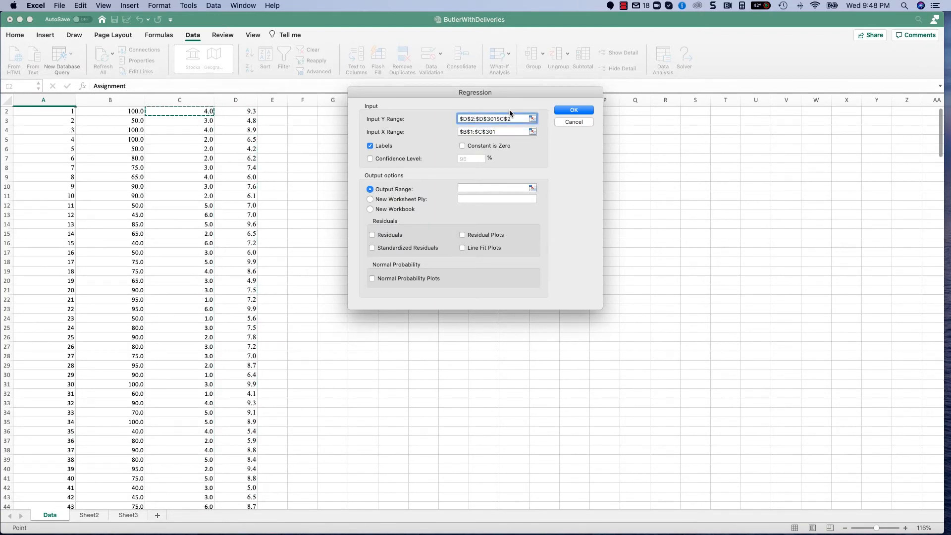
key("Left")
key("Up")
key("Right")
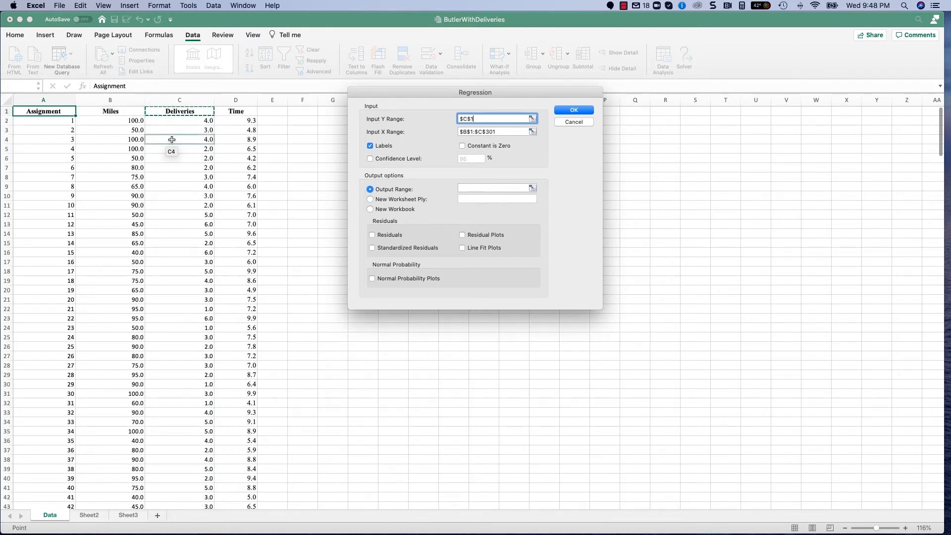
Set the regression's Y input range to the Time column including its header, $D$1:$D$301.
left_click_drag(240, 122, 245, 520)
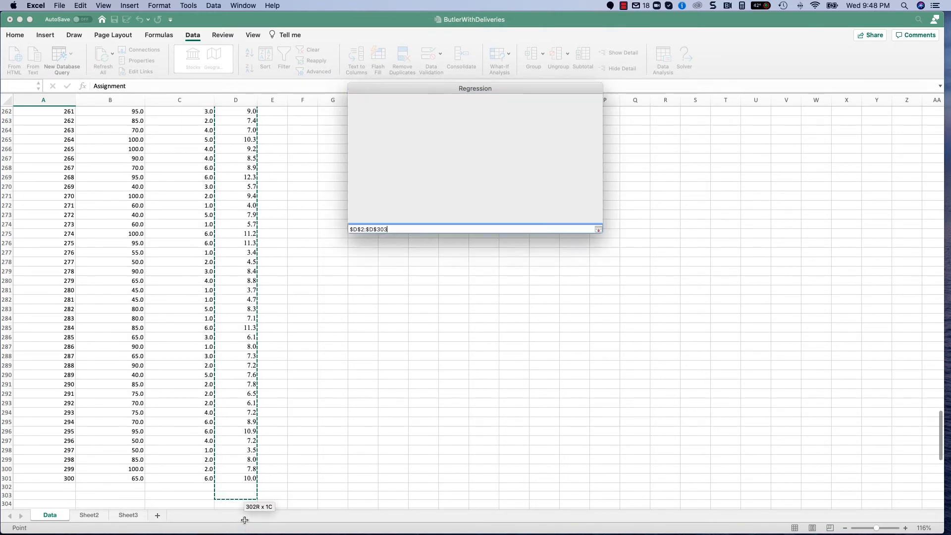
left_click(473, 117)
key("BackSpace")
type("1")
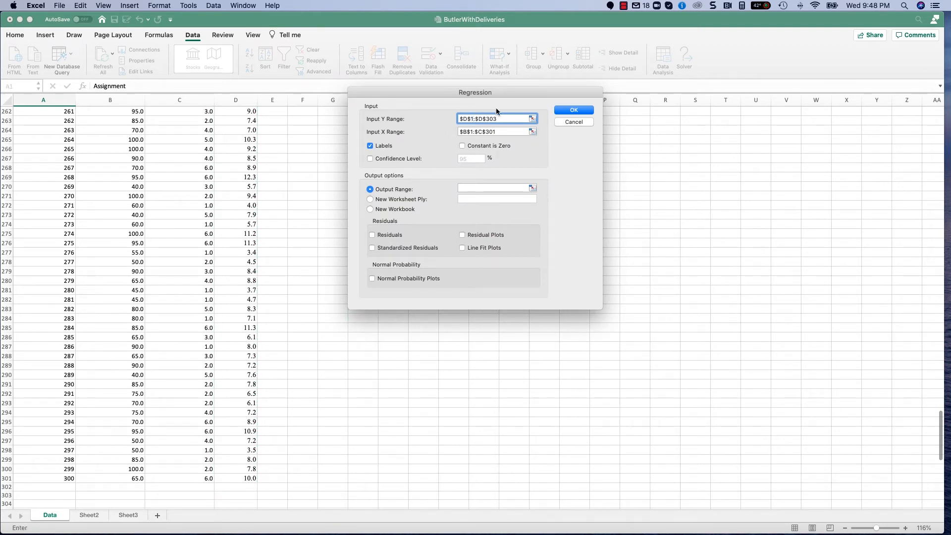
left_click(498, 118)
key("BackSpace")
type("1")
Set the regression's output range to cell F1 and run the analysis.
left_click(473, 187)
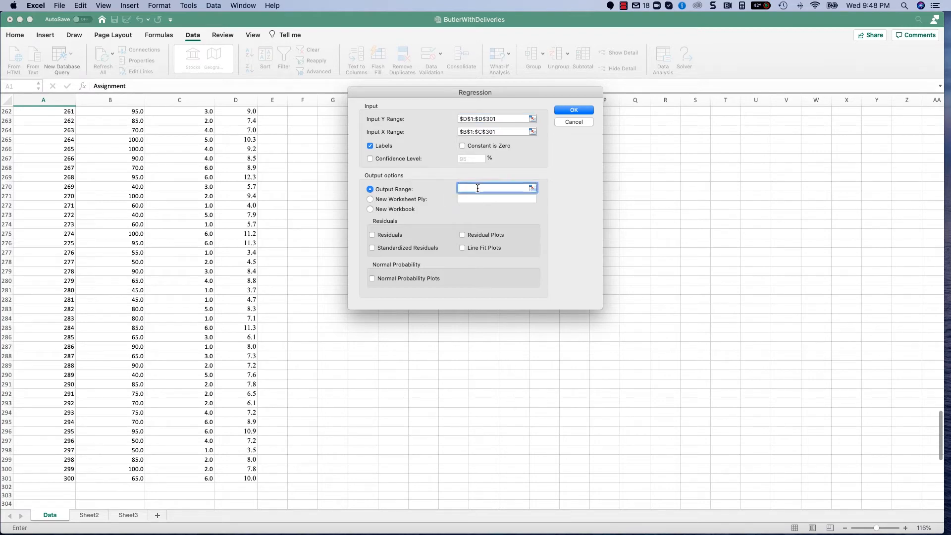
scroll(257, 169, "up", 20)
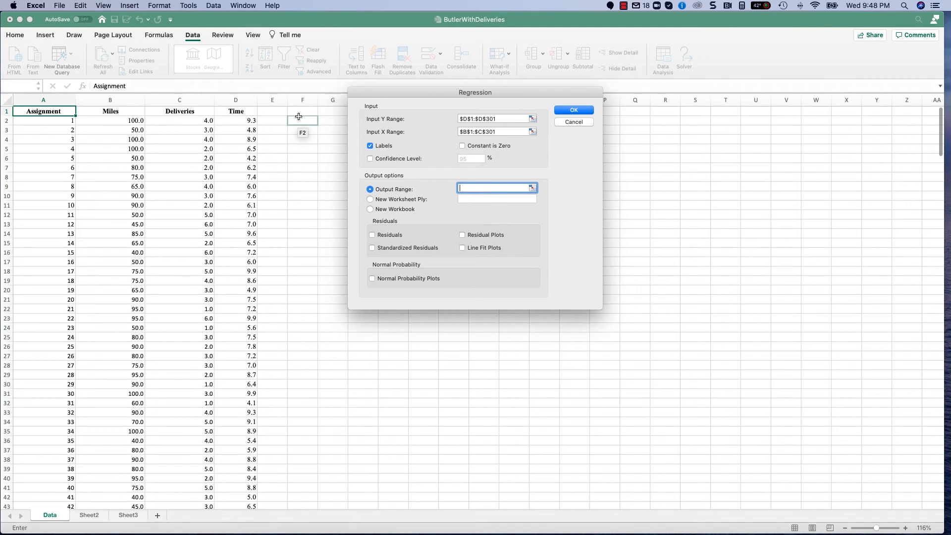
left_click(299, 112)
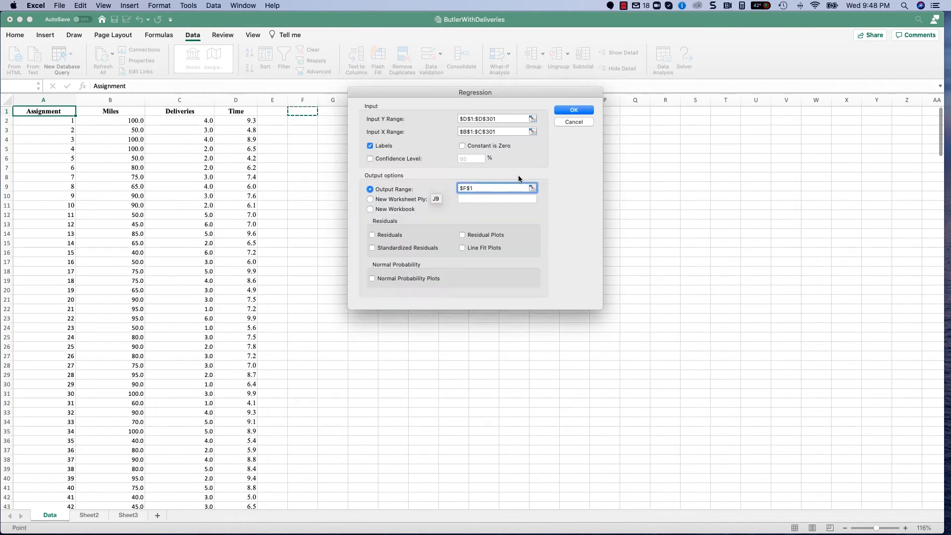
left_click(575, 109)
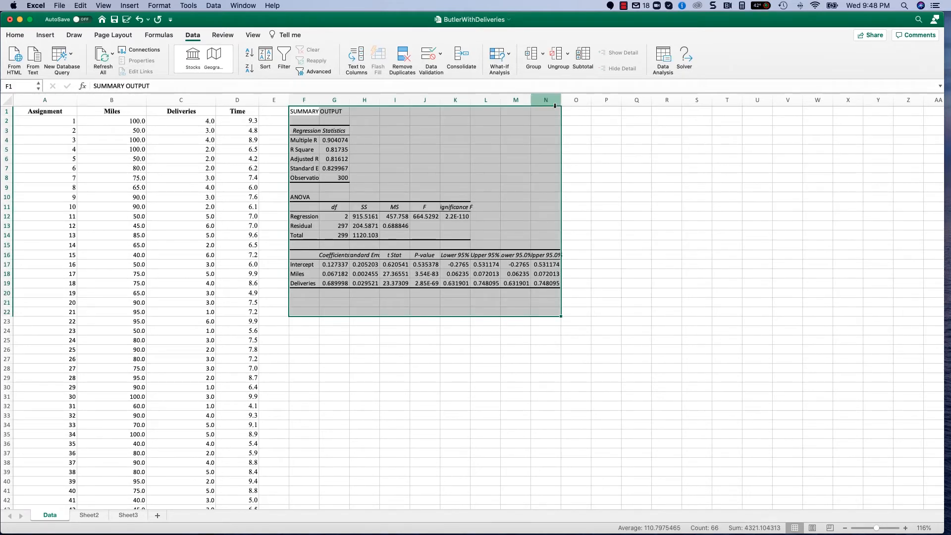
Widen columns F and G so the labels and values of the regression output fit.
left_click_drag(319, 99, 380, 104)
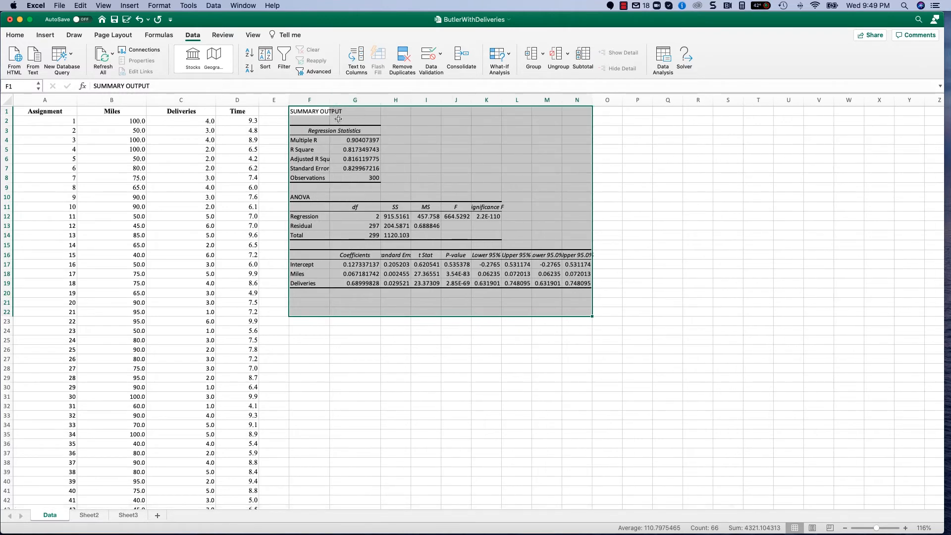
left_click(302, 111)
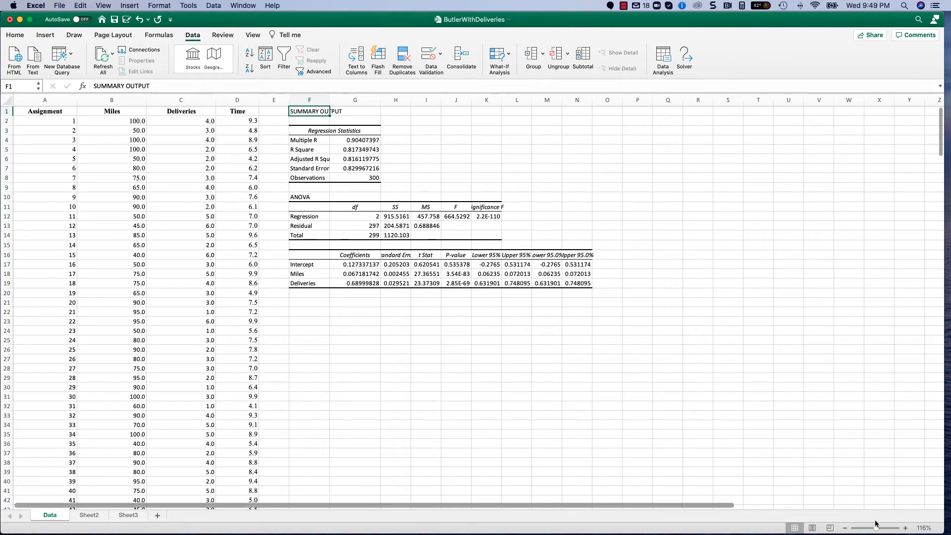
left_click_drag(876, 528, 879, 529)
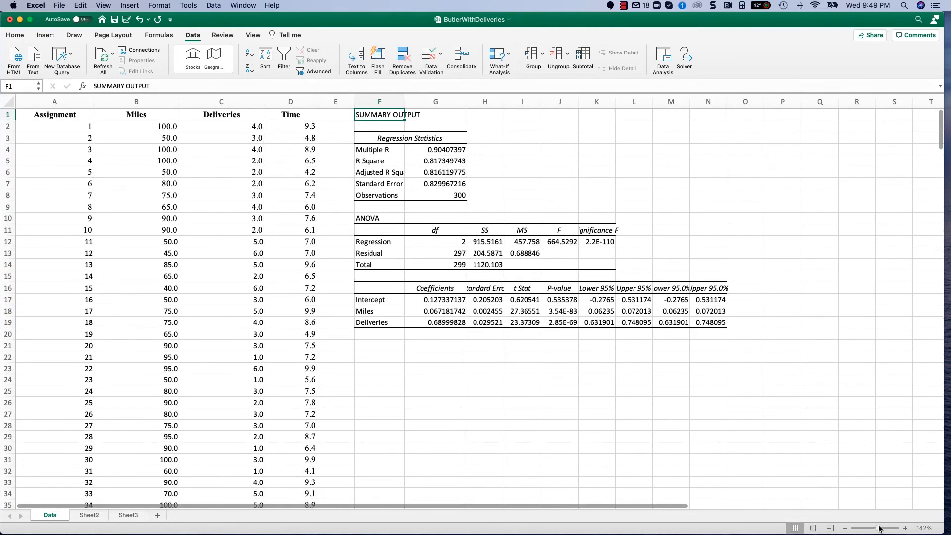
left_click_drag(405, 104, 424, 105)
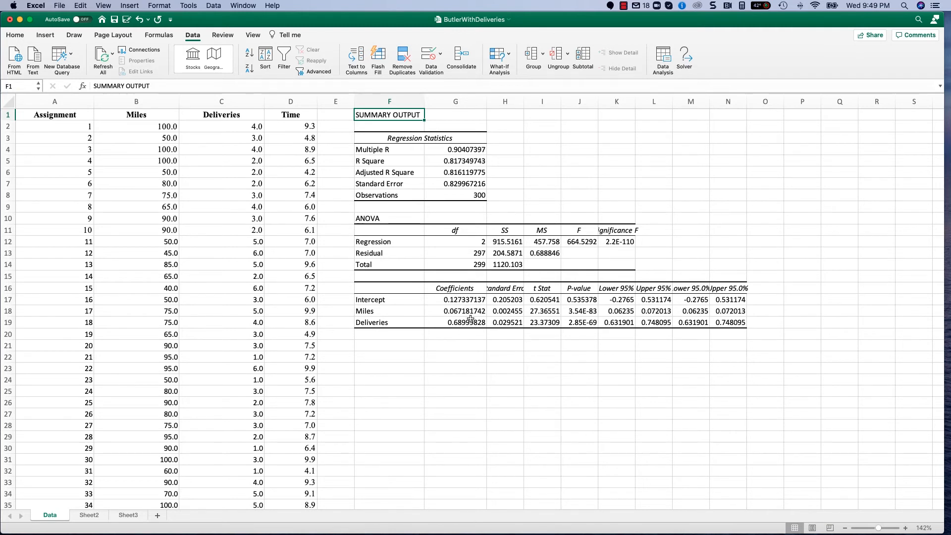
Write the estimated regression equation "Y = 0.127 + .067 x Miles + .689 Deliveries" in cell F22.
left_click(399, 356)
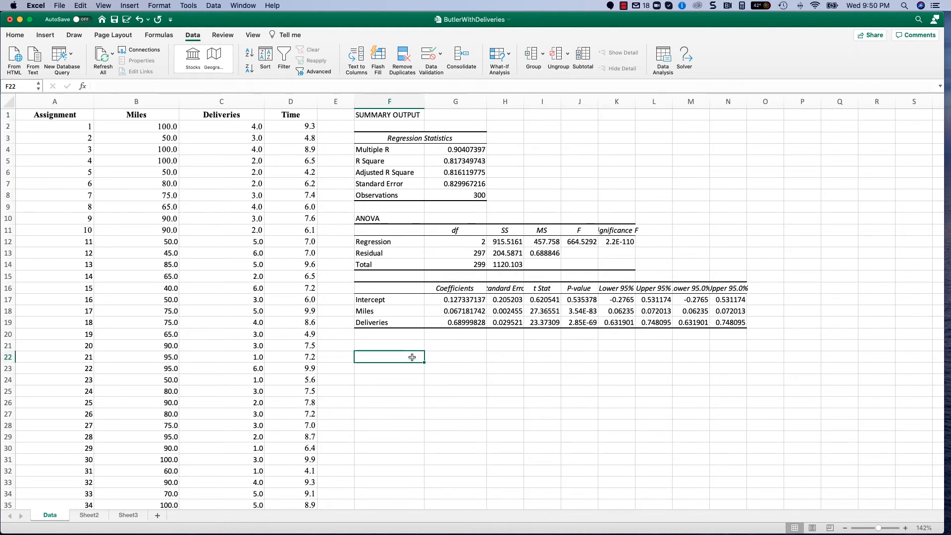
type("Y")
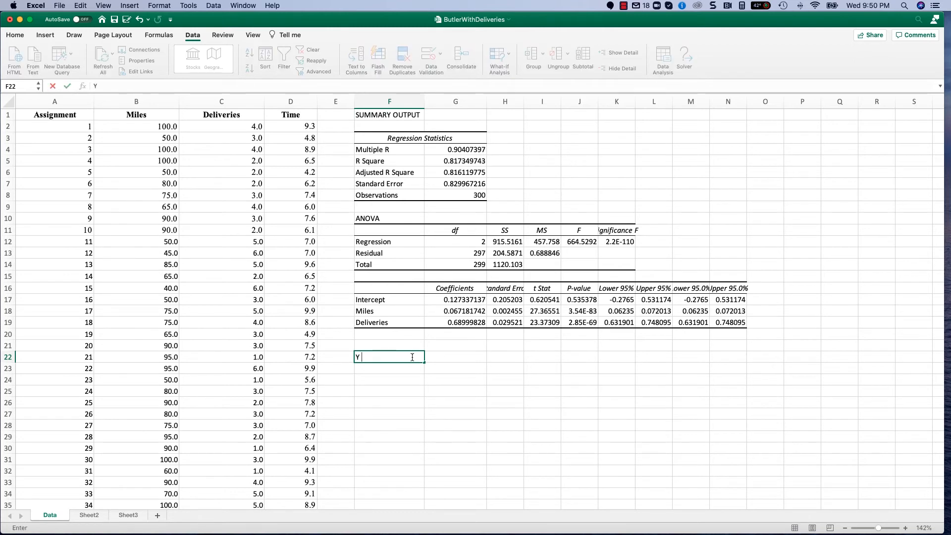
type(" = 0.1")
type("27 + .067 x M")
type("es + .689")
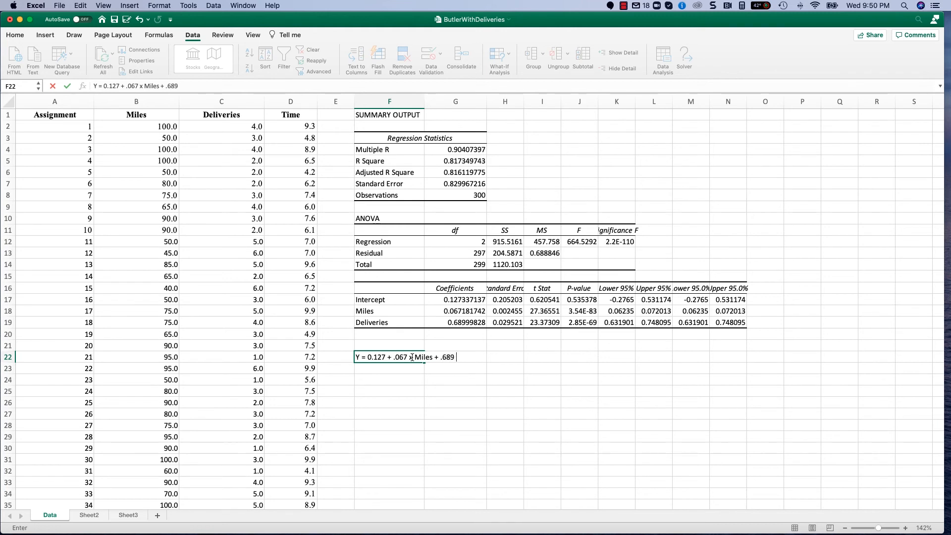
type(" Deliveries")
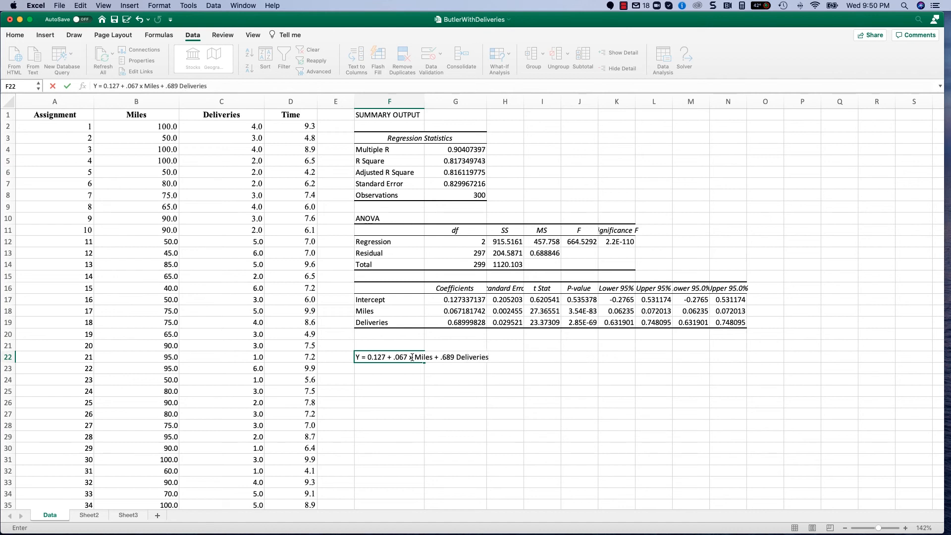